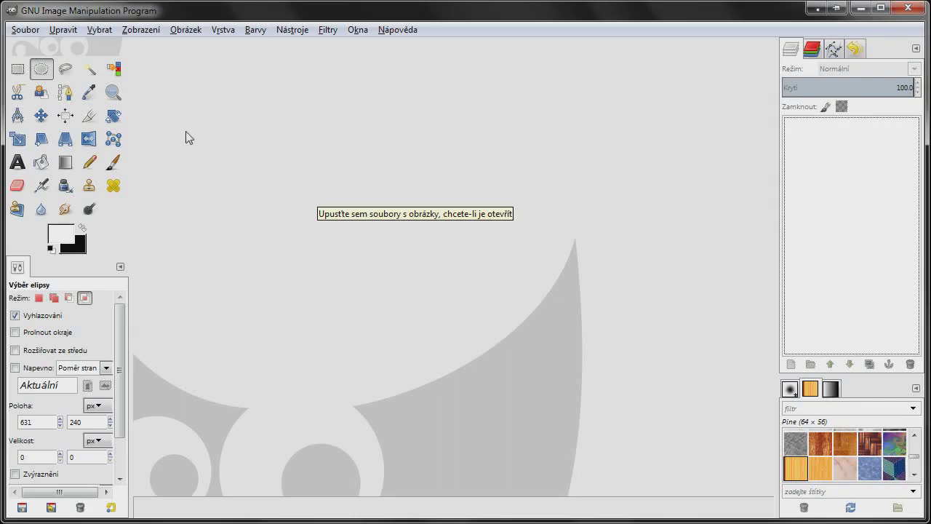
Create a 500×500 transparent image and add a transparent layer named Vrstva.
{"action": "left_click", "coordinate": [26, 31]}
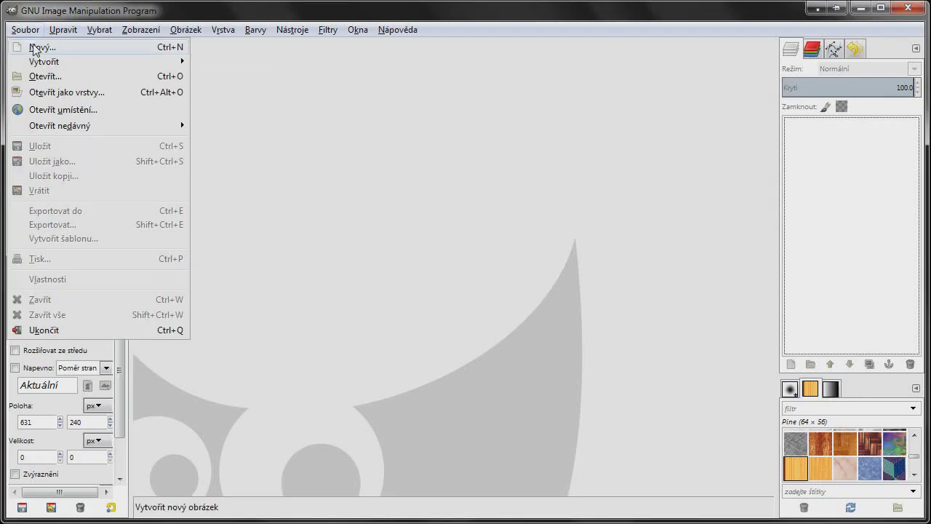
{"action": "left_click", "coordinate": [33, 48]}
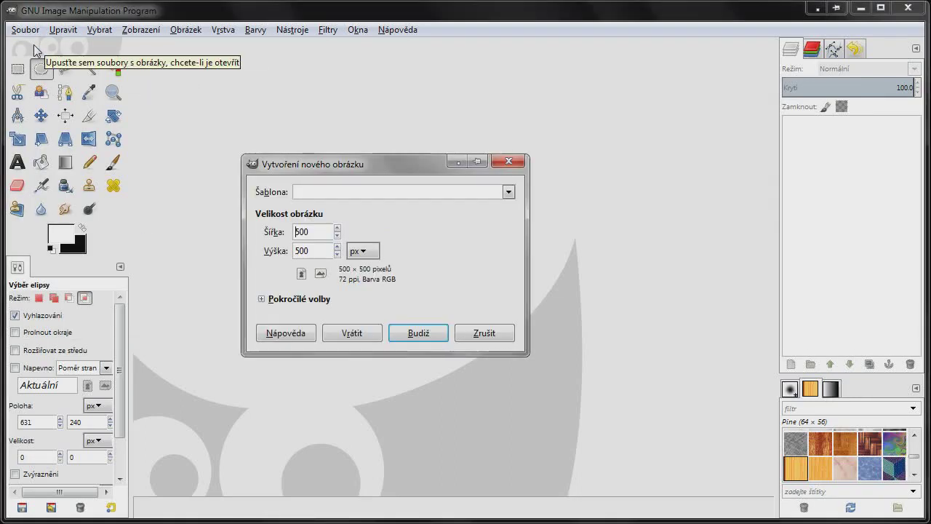
{"action": "left_click", "coordinate": [417, 333]}
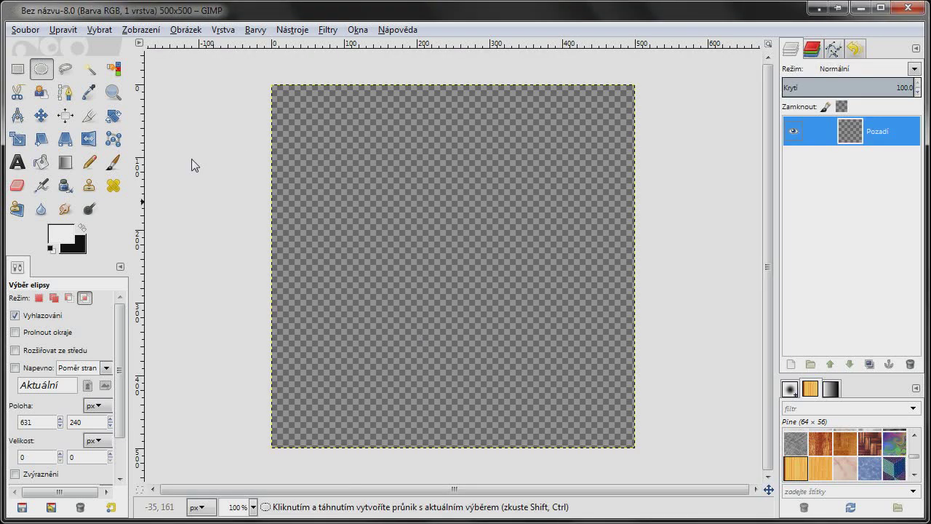
{"action": "left_click", "coordinate": [790, 363]}
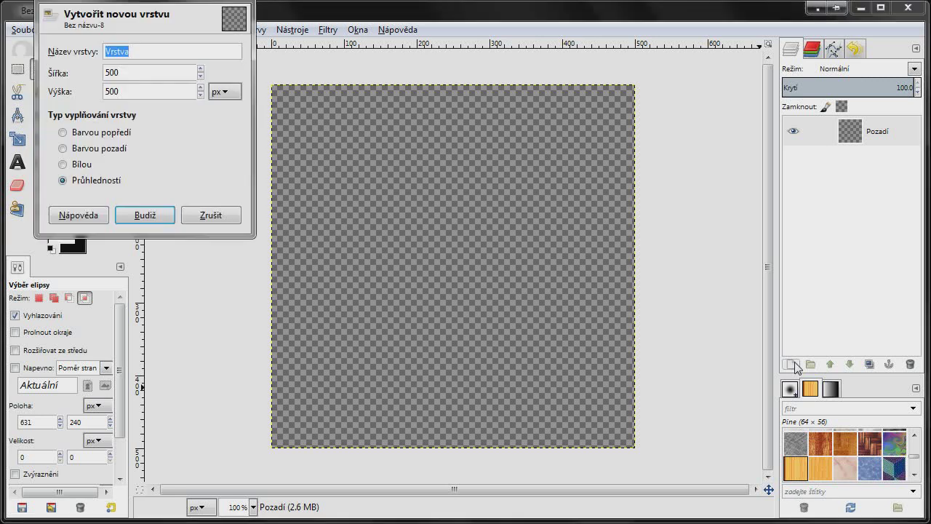
{"action": "left_click", "coordinate": [130, 217]}
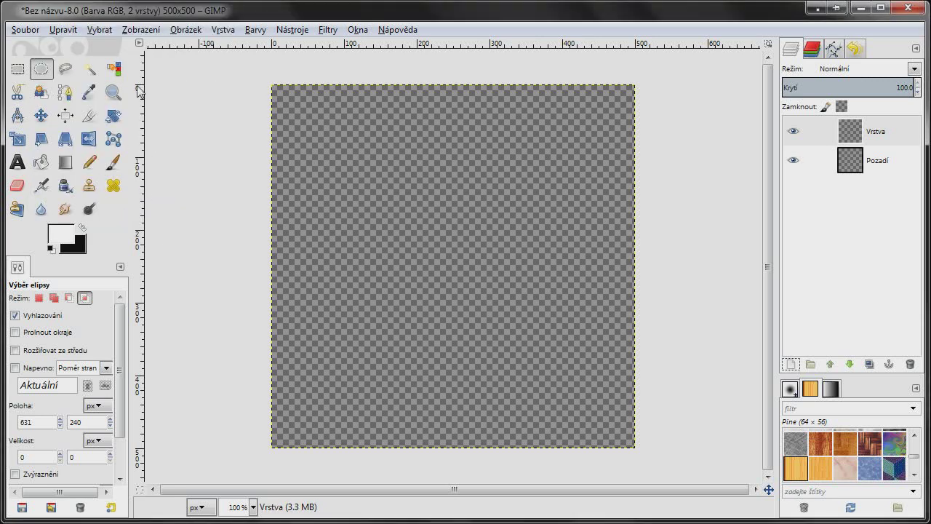
Select the entire 500×500 canvas and round the selection's corners with a 30% radius.
{"action": "left_click", "coordinate": [102, 29]}
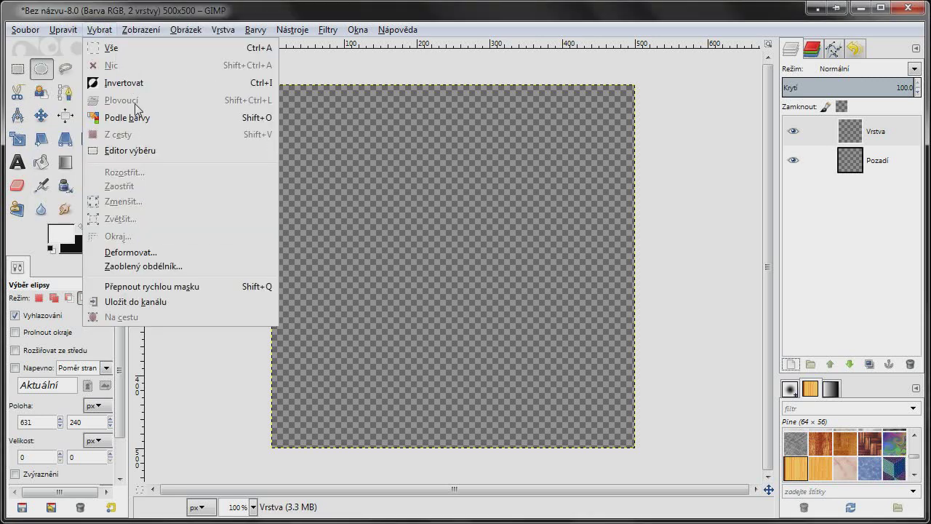
{"action": "left_click", "coordinate": [124, 48]}
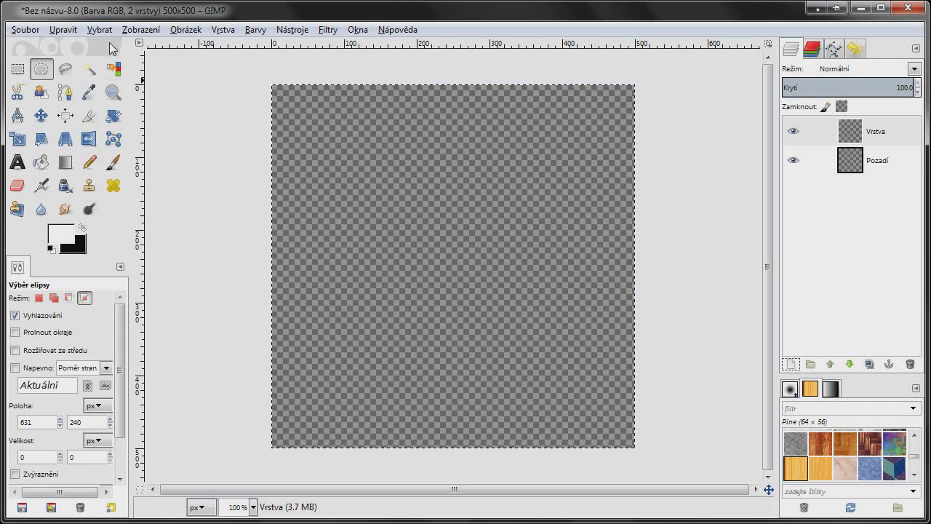
{"action": "left_click", "coordinate": [98, 30]}
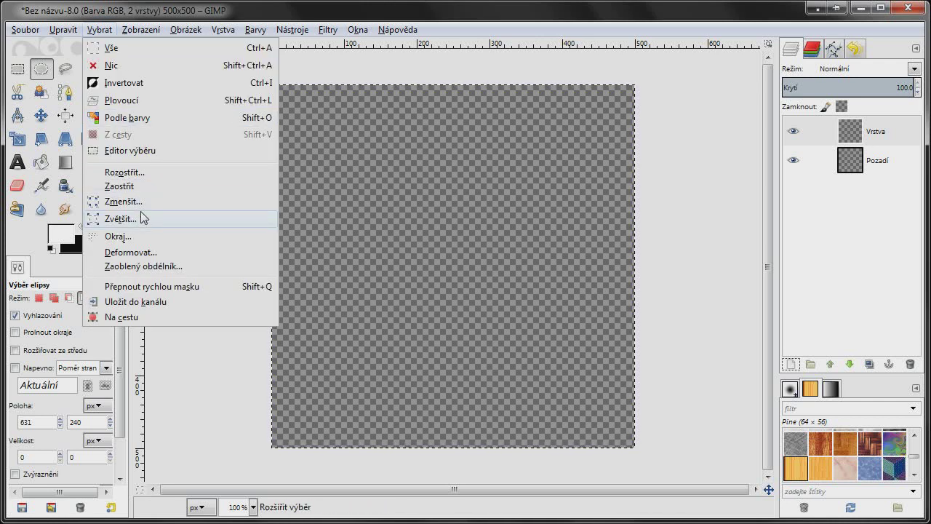
{"action": "left_click", "coordinate": [149, 266]}
{"action": "mouse_move", "coordinate": [181, 23]}
{"action": "left_mouse_down"}
{"action": "mouse_move", "coordinate": [277, 117]}
{"action": "mouse_move", "coordinate": [282, 144]}
{"action": "left_mouse_up"}
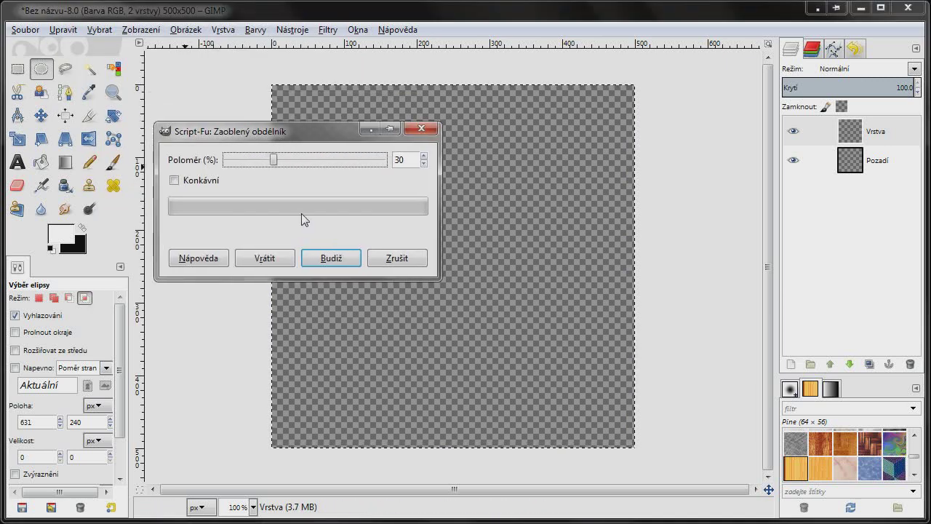
{"action": "left_click", "coordinate": [331, 258]}
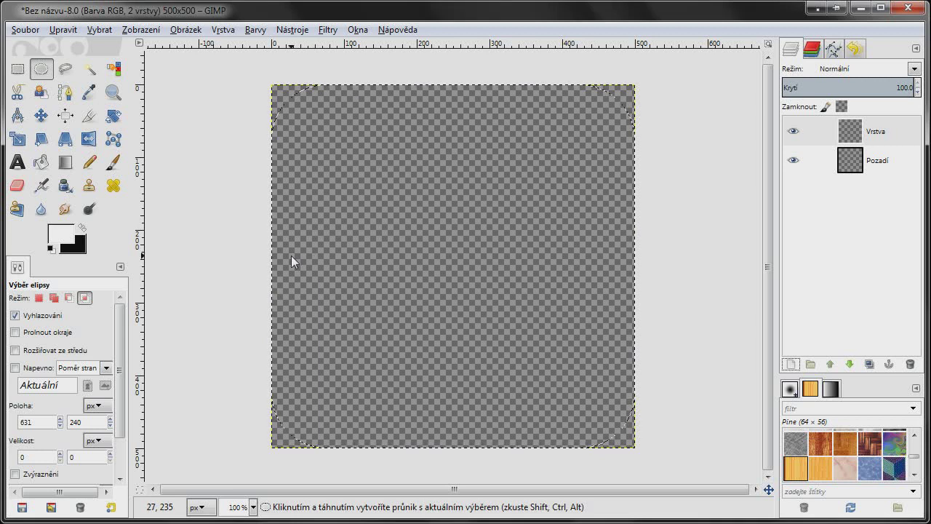
Set the foreground to a light blue hex colour and bucket-fill the rounded selection.
{"action": "left_click", "coordinate": [70, 236]}
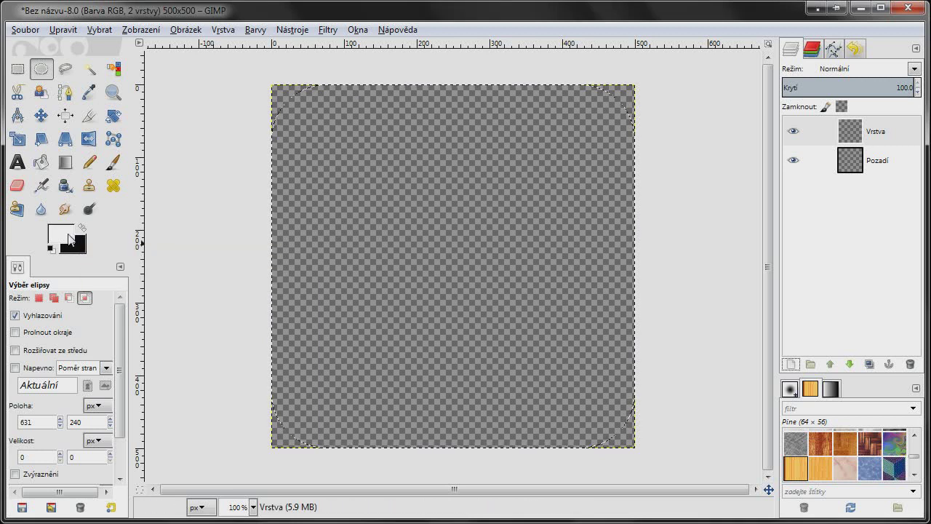
{"action": "double_click", "coordinate": [333, 195]}
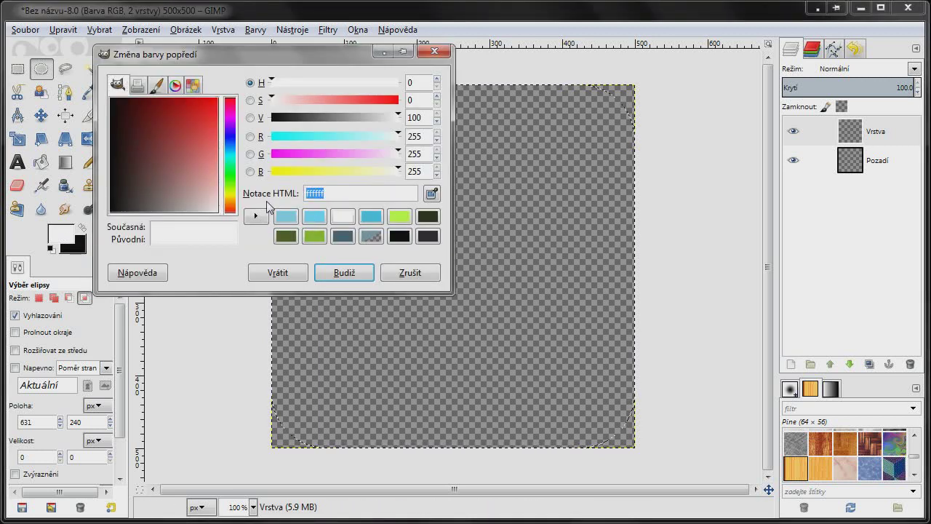
{"action": "type", "text": "45c1e2"}
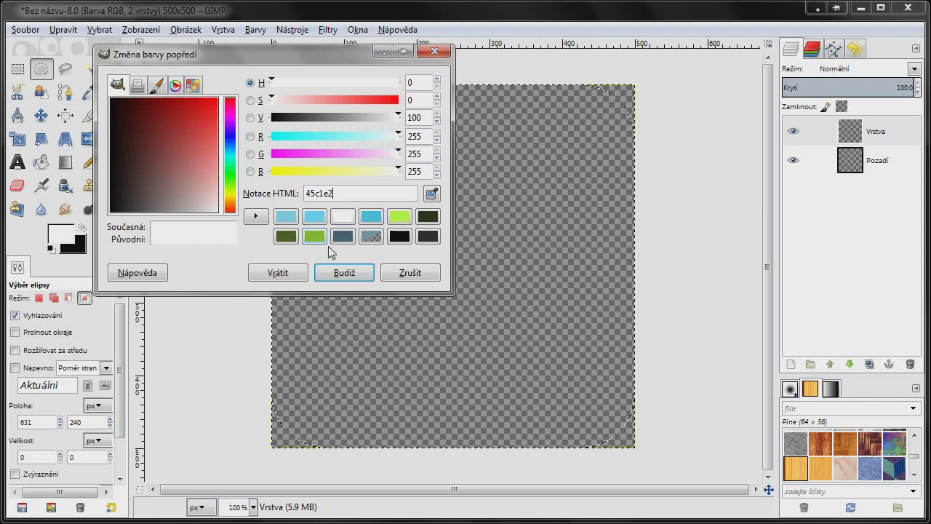
{"action": "left_click", "coordinate": [345, 272]}
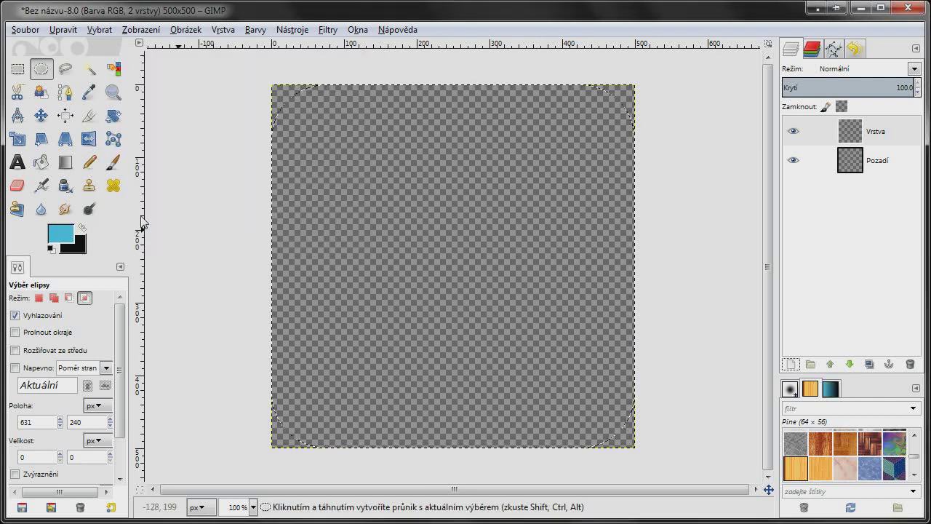
{"action": "left_click", "coordinate": [41, 162]}
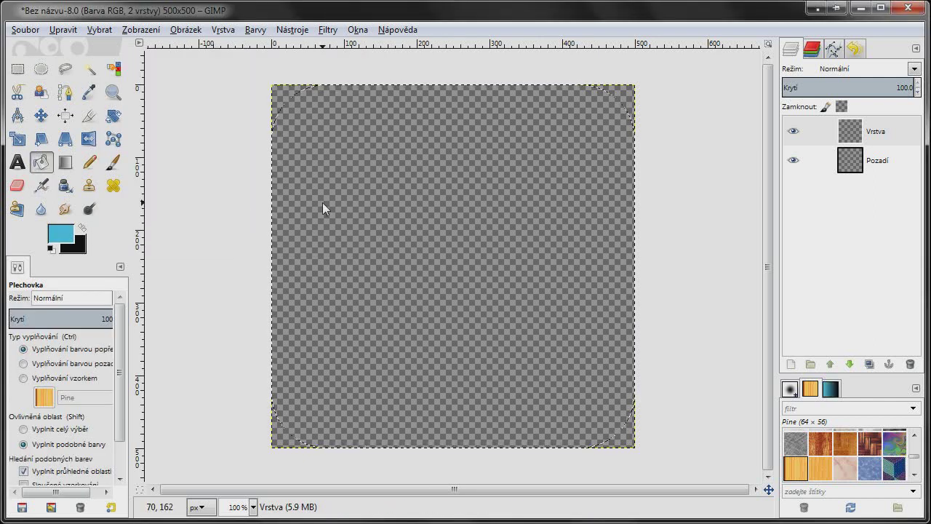
{"action": "left_click", "coordinate": [322, 202]}
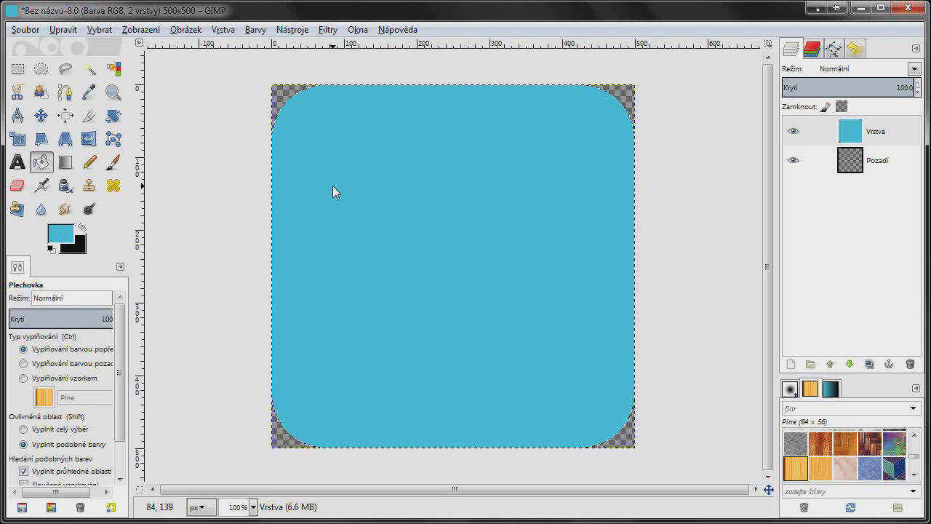
Type a white 't' in PicoWhiteAl font on the blue square.
{"action": "left_click", "coordinate": [16, 165]}
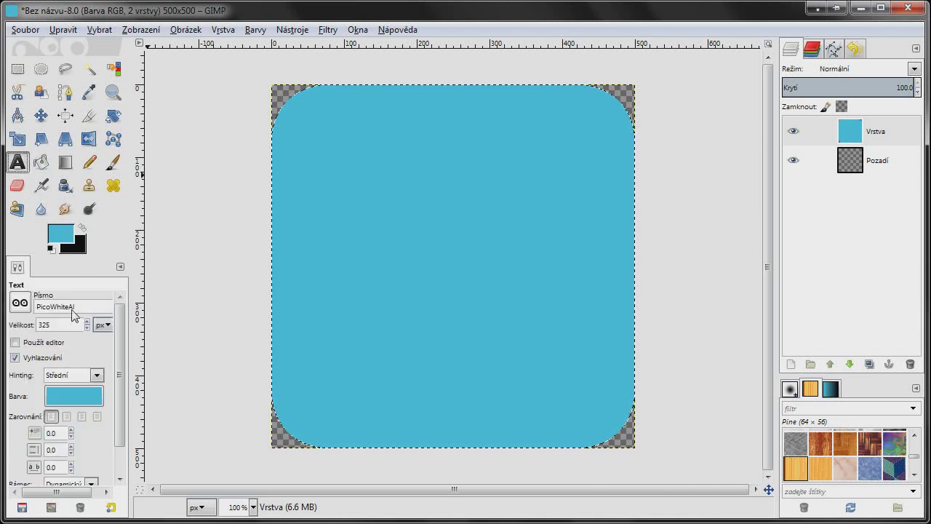
{"action": "left_click_drag", "start_coordinate": [88, 306], "coordinate": [19, 306]}
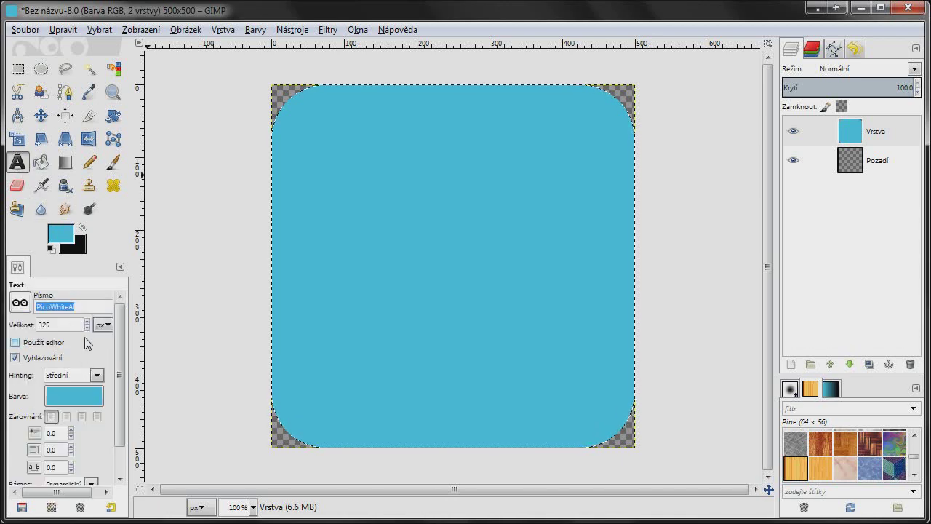
{"action": "left_click", "coordinate": [69, 394]}
{"action": "left_click", "coordinate": [312, 155]}
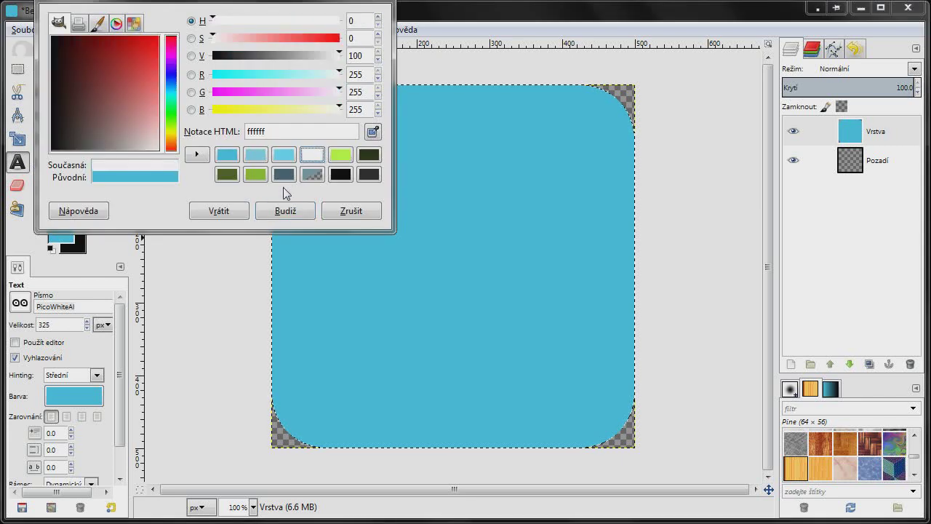
{"action": "left_click", "coordinate": [278, 209]}
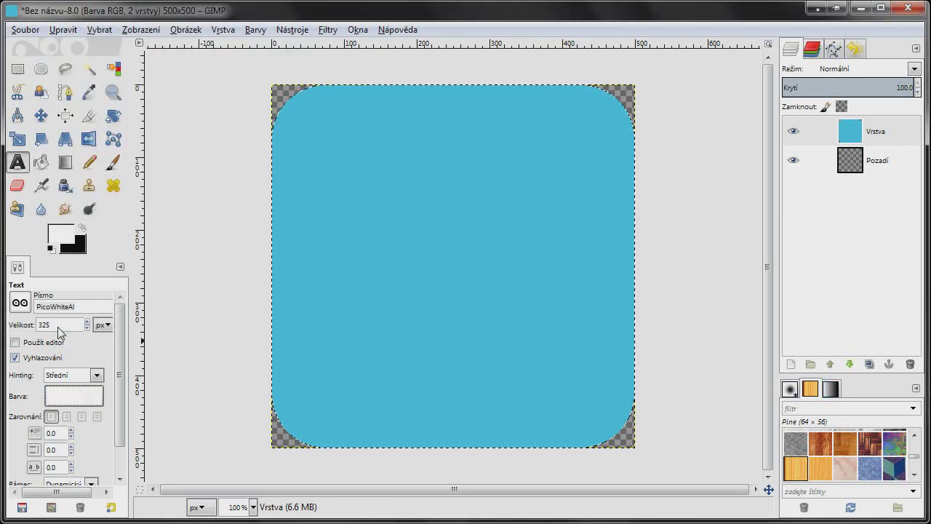
{"action": "left_click", "coordinate": [348, 234]}
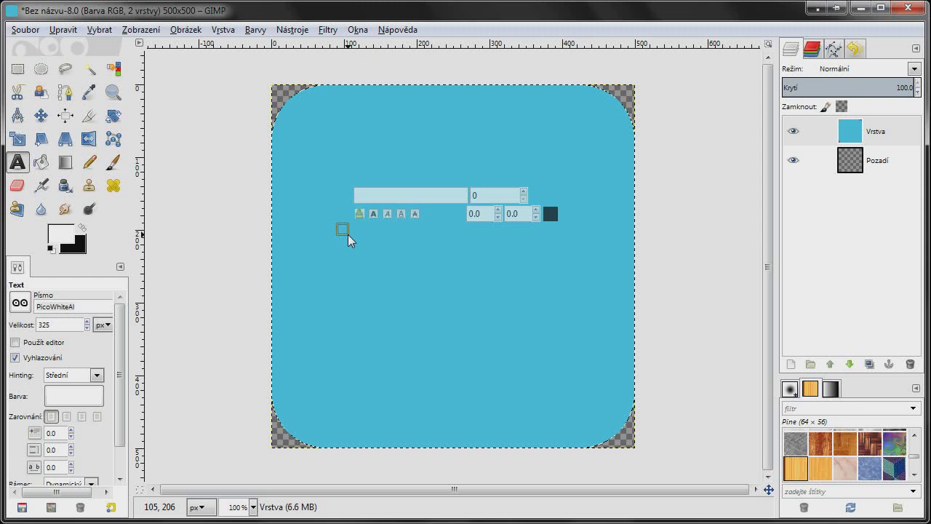
{"action": "type", "text": "t"}
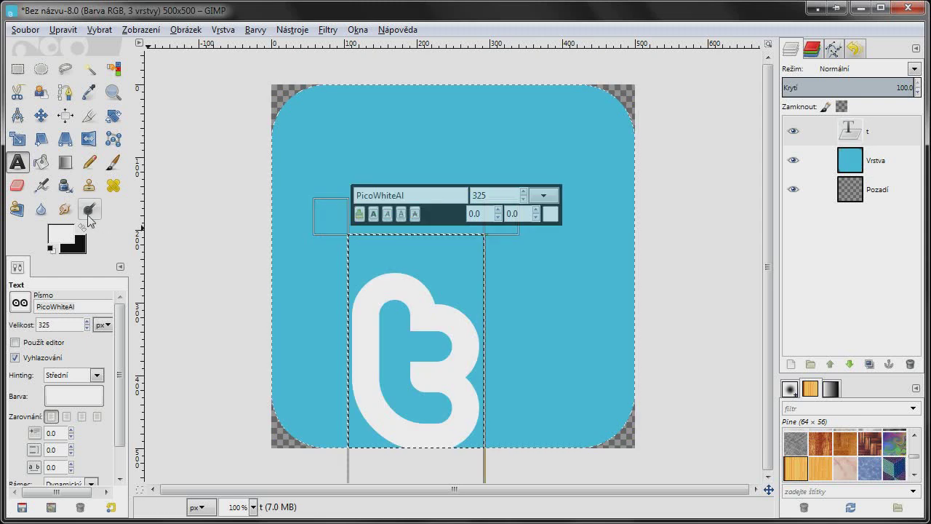
Centre the 't' text layer horizontally and vertically on the image.
{"action": "left_click", "coordinate": [66, 114]}
{"action": "left_click", "coordinate": [421, 332]}
{"action": "left_click", "coordinate": [57, 346]}
{"action": "left_click", "coordinate": [57, 373]}
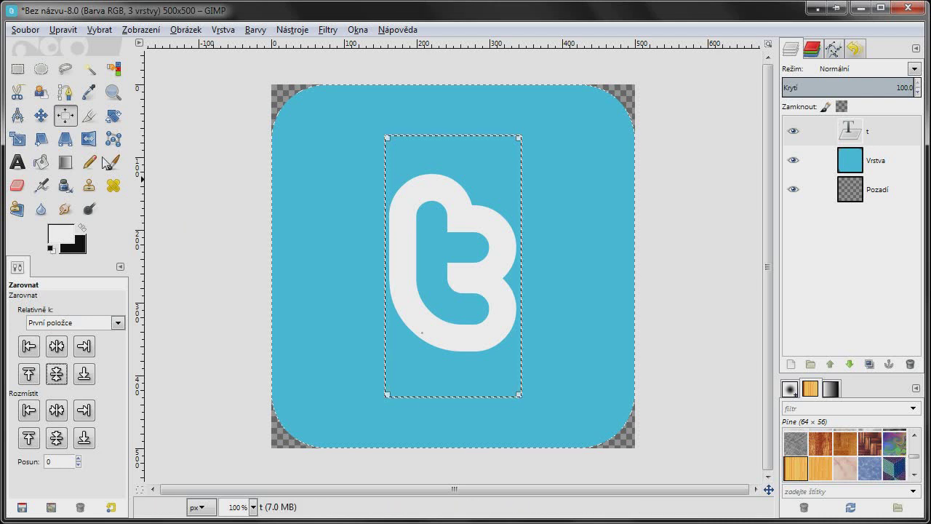
Fuzzy-select the blue area inside the 't' and grow the selection by 1 px.
{"action": "left_click", "coordinate": [87, 70]}
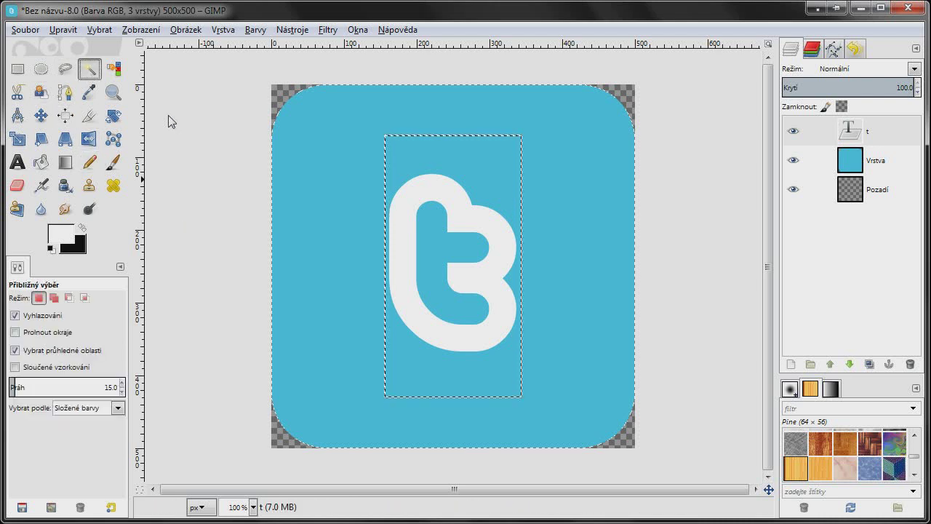
{"action": "left_click", "coordinate": [433, 248]}
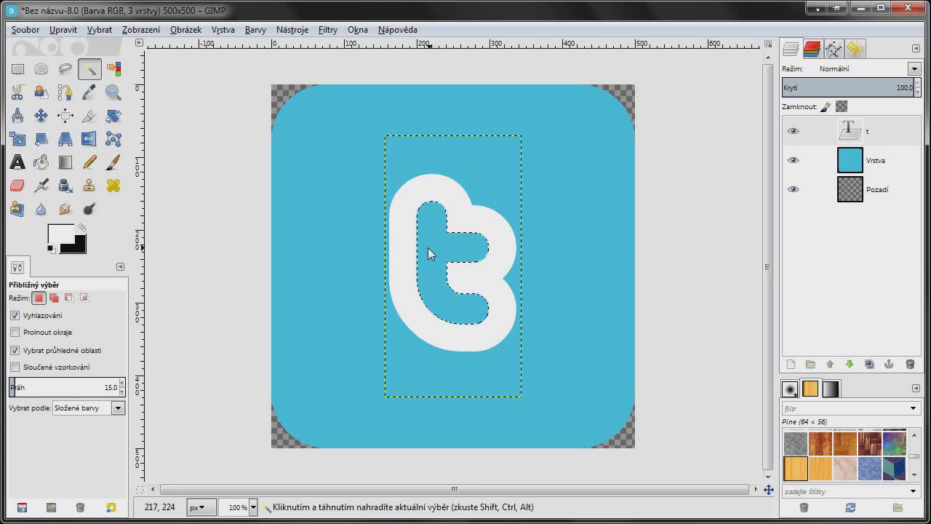
{"action": "left_click", "coordinate": [99, 30]}
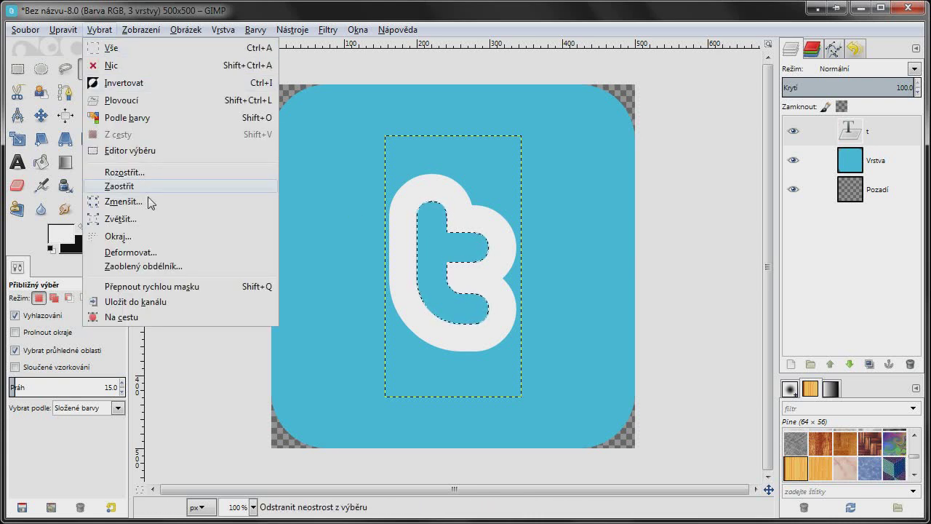
{"action": "left_click", "coordinate": [138, 218]}
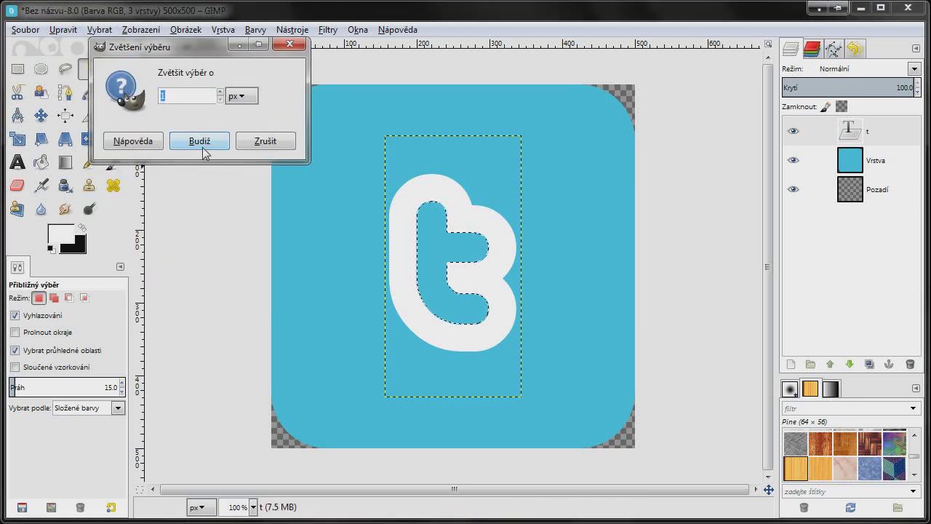
{"action": "left_click", "coordinate": [199, 142]}
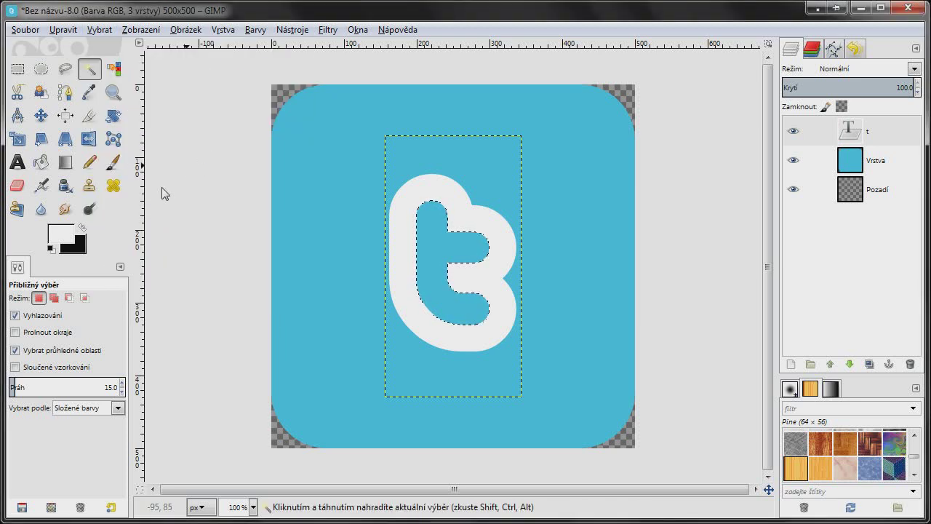
Set background to 6ad9f7 and drag a top-to-bottom foreground-to-background gradient through the 't'.
{"action": "left_click", "coordinate": [83, 249]}
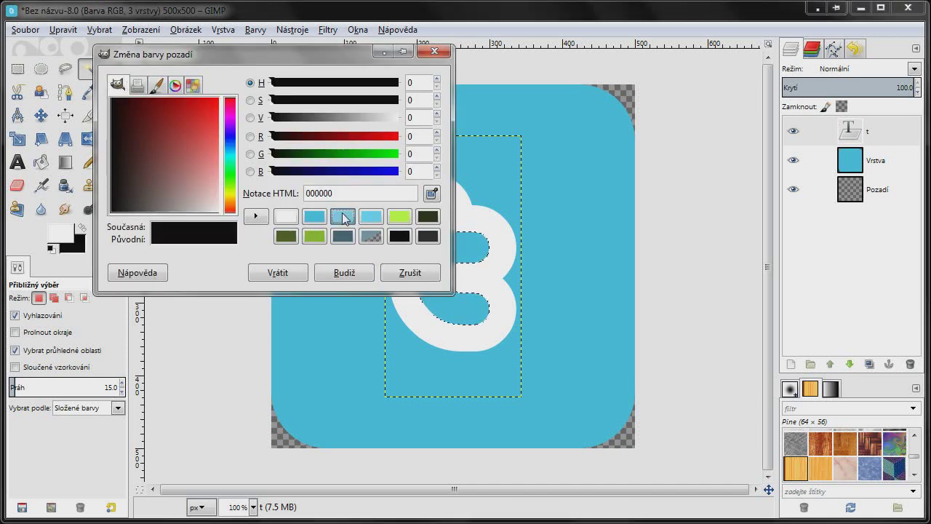
{"action": "left_click", "coordinate": [342, 217]}
{"action": "left_click", "coordinate": [366, 219]}
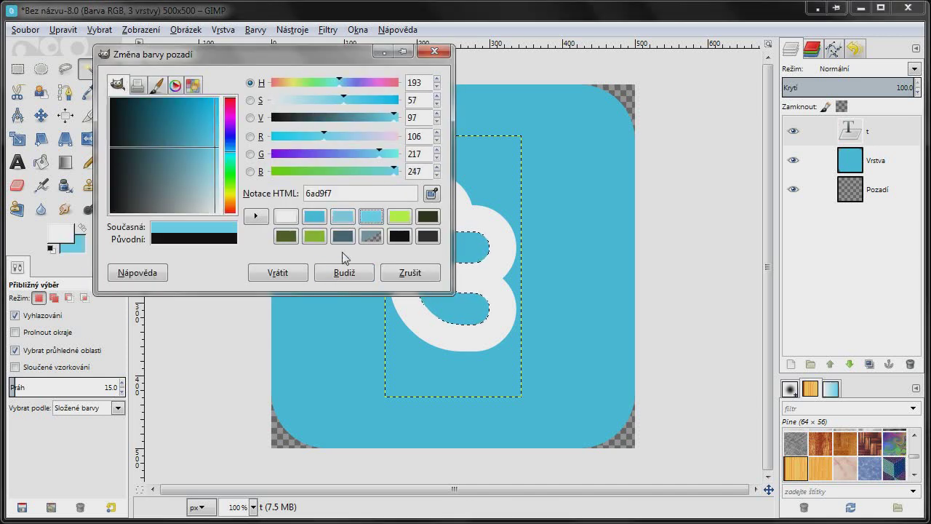
{"action": "left_click", "coordinate": [341, 274]}
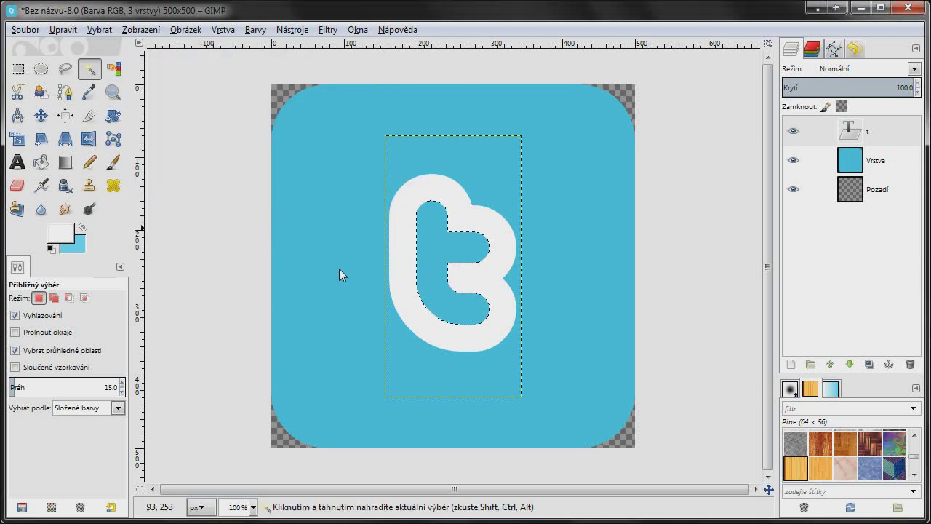
{"action": "left_click", "coordinate": [65, 161]}
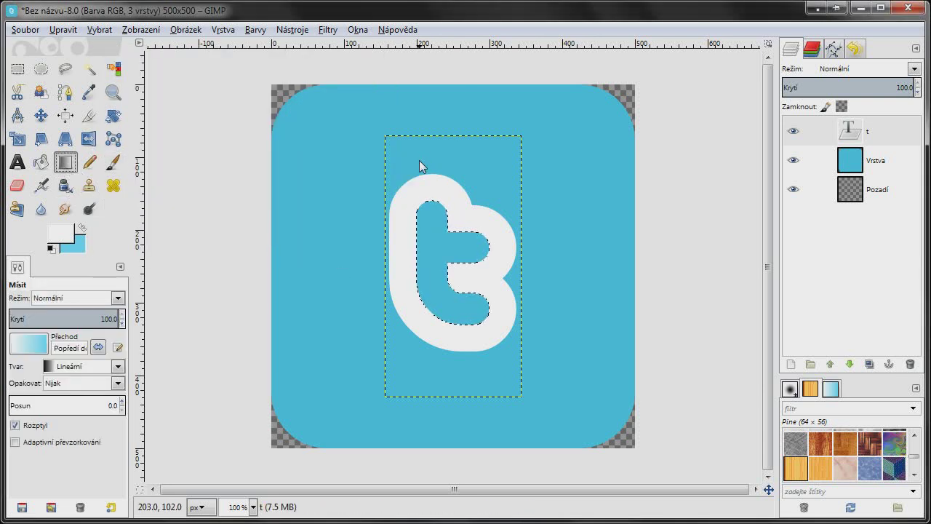
{"action": "left_click_drag", "start_coordinate": [411, 129], "coordinate": [430, 320]}
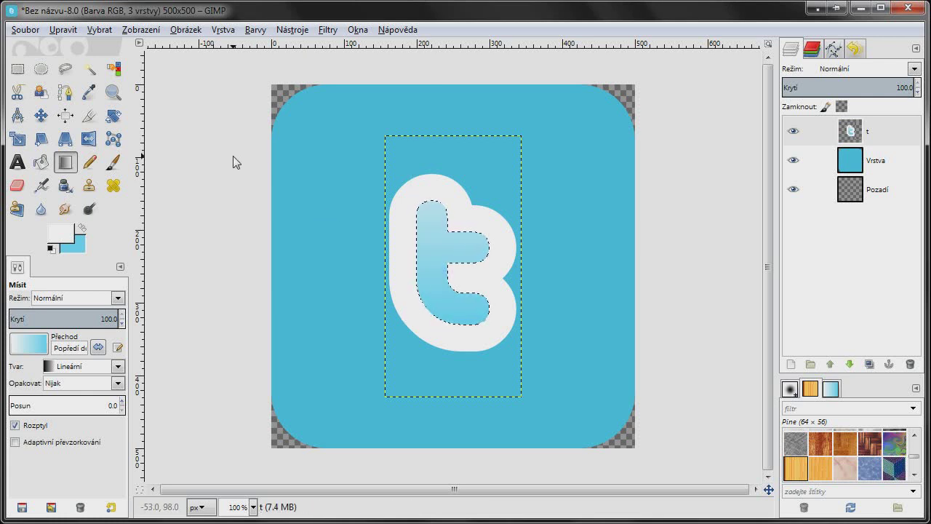
Add a new transparent layer and select the whole canvas.
{"action": "left_click", "coordinate": [789, 365]}
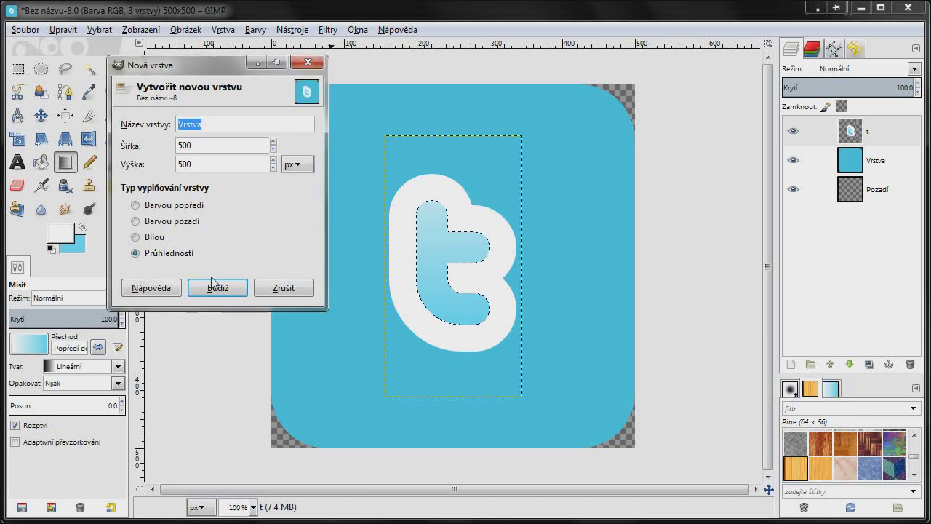
{"action": "left_click", "coordinate": [219, 288]}
{"action": "left_click", "coordinate": [99, 30]}
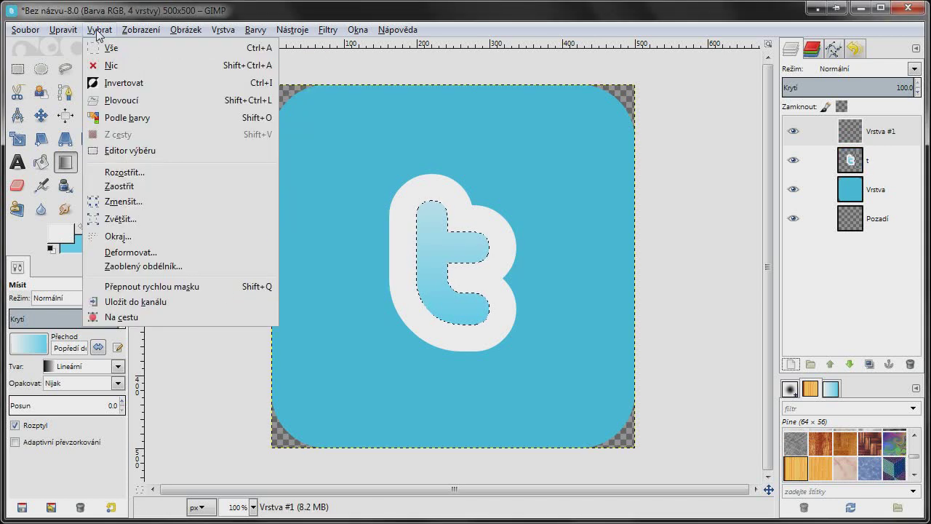
{"action": "left_click", "coordinate": [107, 48]}
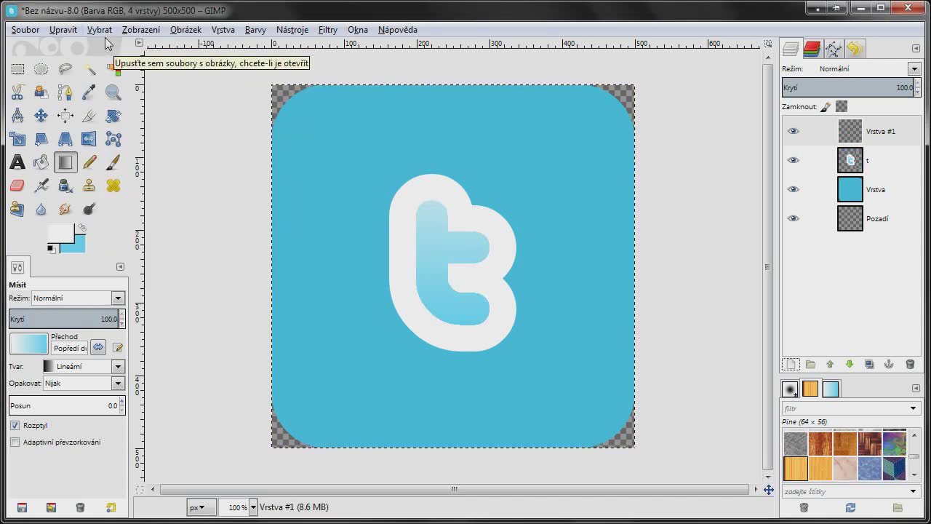
Round the selection's corners by 30% and shrink it by 15 px.
{"action": "left_click", "coordinate": [102, 29]}
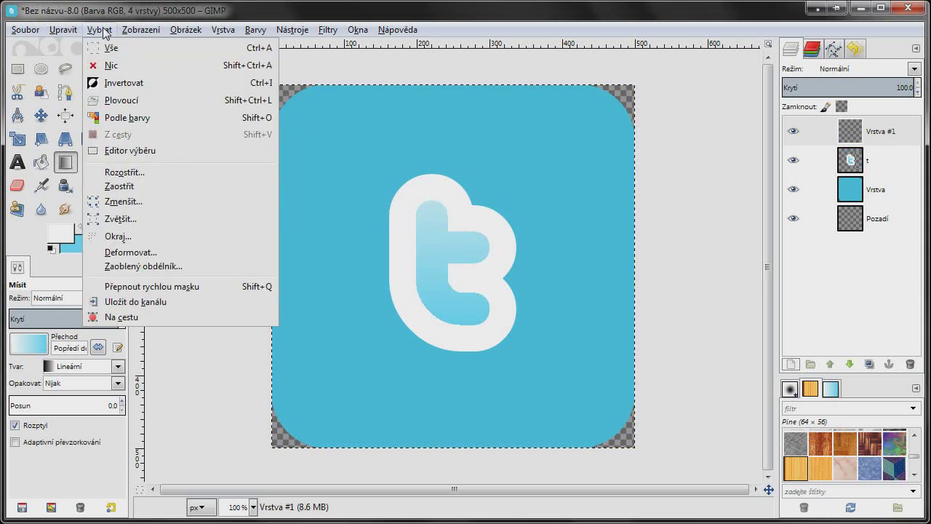
{"action": "left_click", "coordinate": [173, 264]}
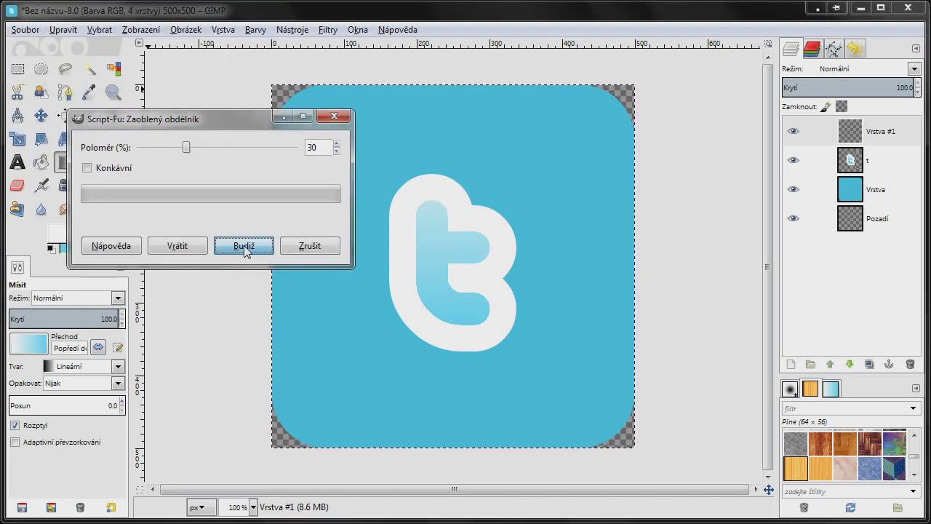
{"action": "left_click", "coordinate": [244, 246]}
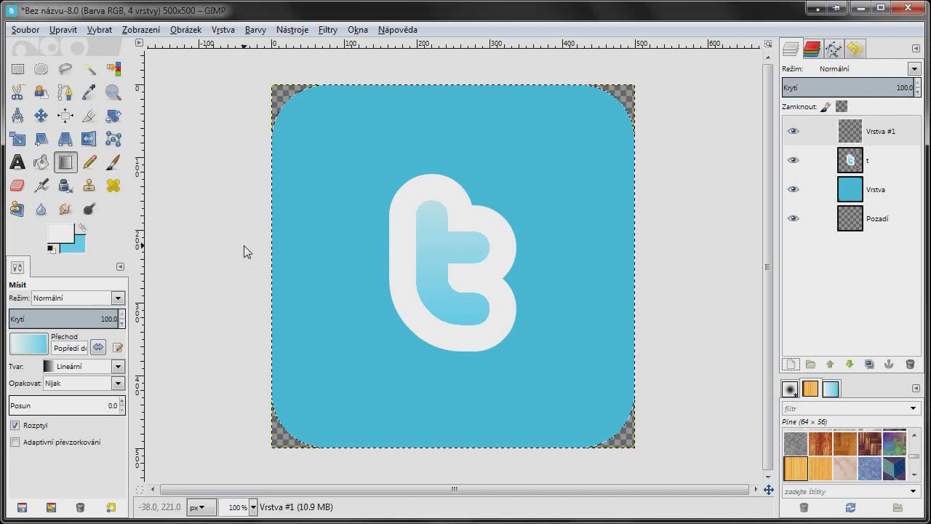
{"action": "left_click", "coordinate": [99, 30]}
{"action": "left_click", "coordinate": [155, 203]}
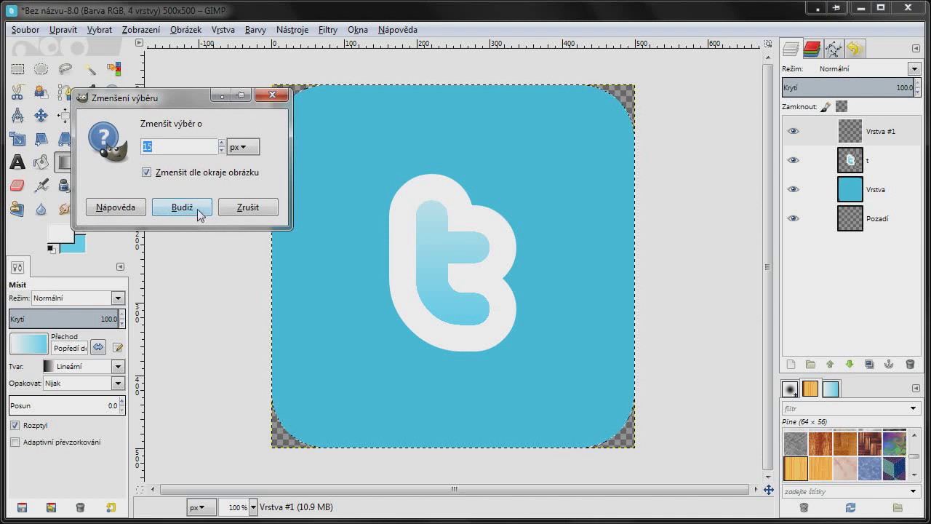
{"action": "left_click", "coordinate": [198, 213]}
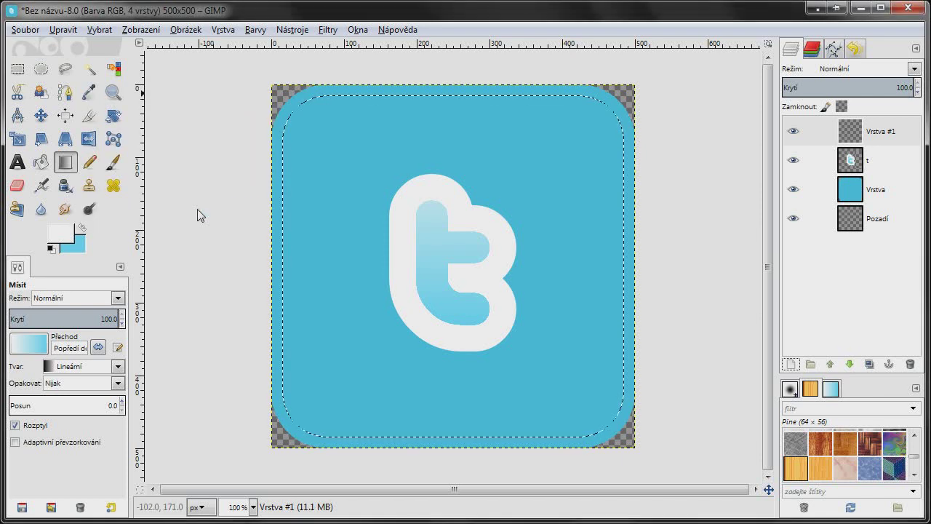
Set the foreground to light blue 81d2e8 and bucket-fill the shrunk rounded selection.
{"action": "left_click", "coordinate": [66, 235]}
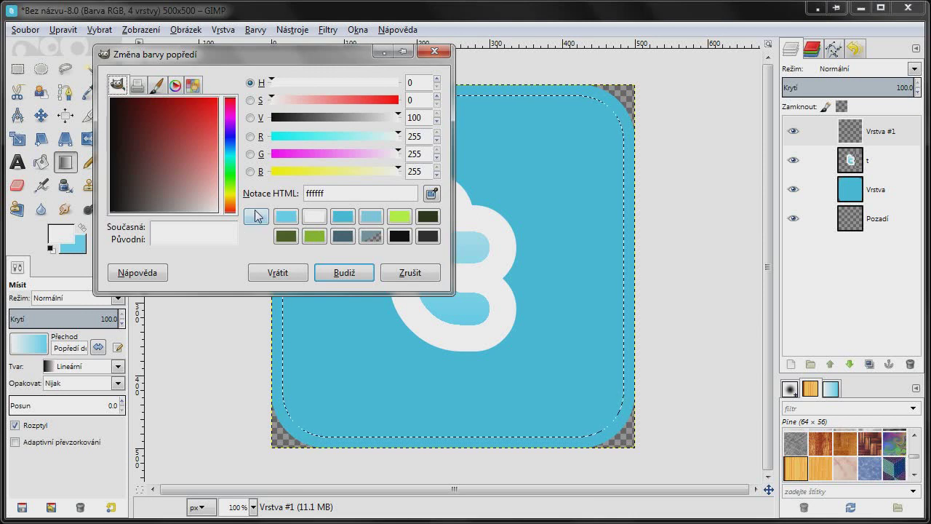
{"action": "left_click", "coordinate": [343, 221]}
{"action": "left_click", "coordinate": [286, 220]}
{"action": "left_click", "coordinate": [370, 220]}
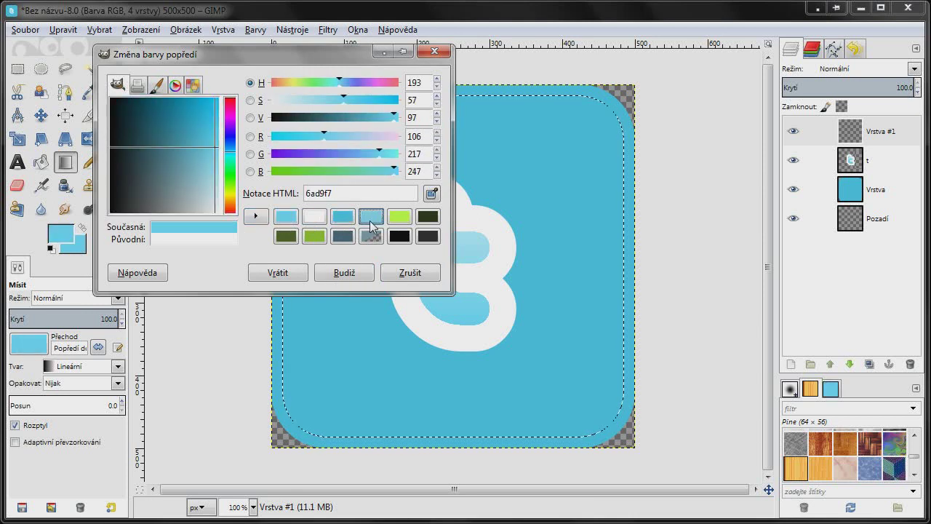
{"action": "left_click", "coordinate": [343, 274]}
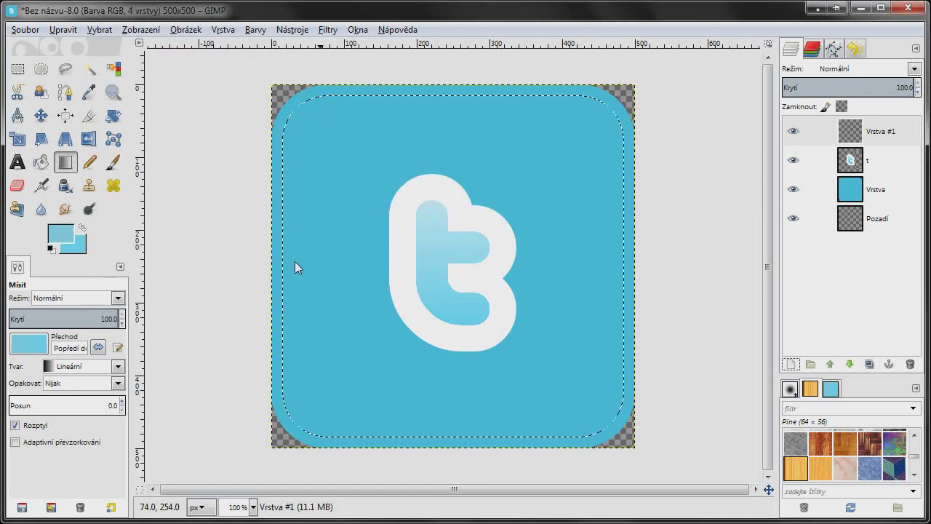
{"action": "left_click", "coordinate": [41, 162]}
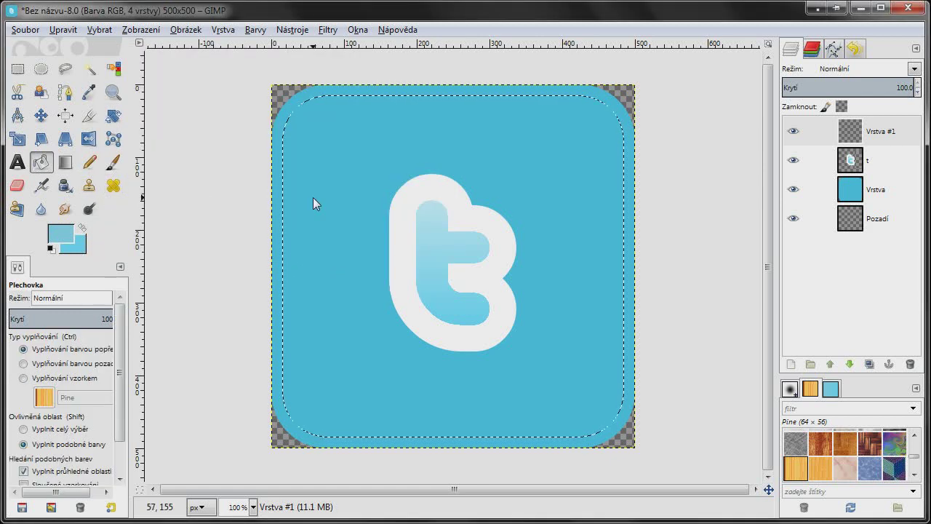
{"action": "left_click", "coordinate": [313, 197]}
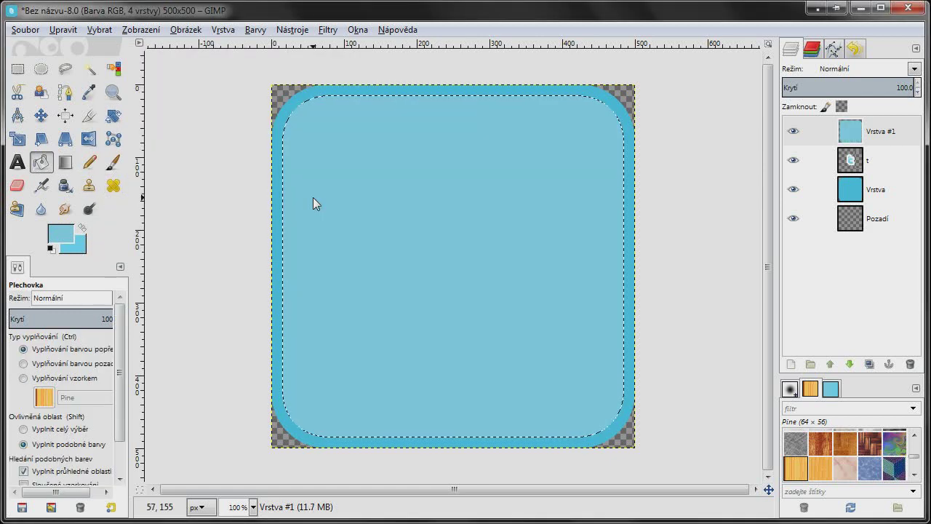
{"action": "left_click", "coordinate": [100, 30]}
Shrink the selection another 15 px and delete its inside, leaving a light-blue ring.
{"action": "left_click", "coordinate": [154, 204]}
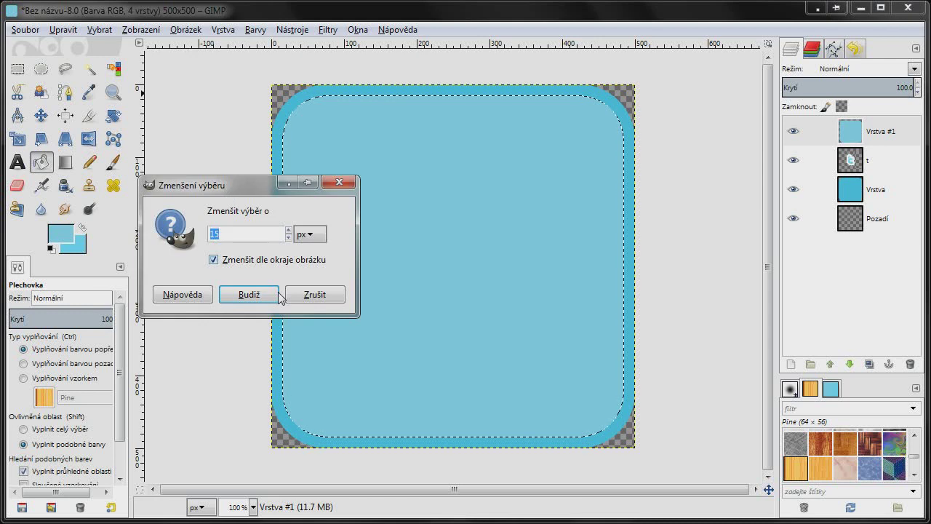
{"action": "left_click", "coordinate": [277, 295]}
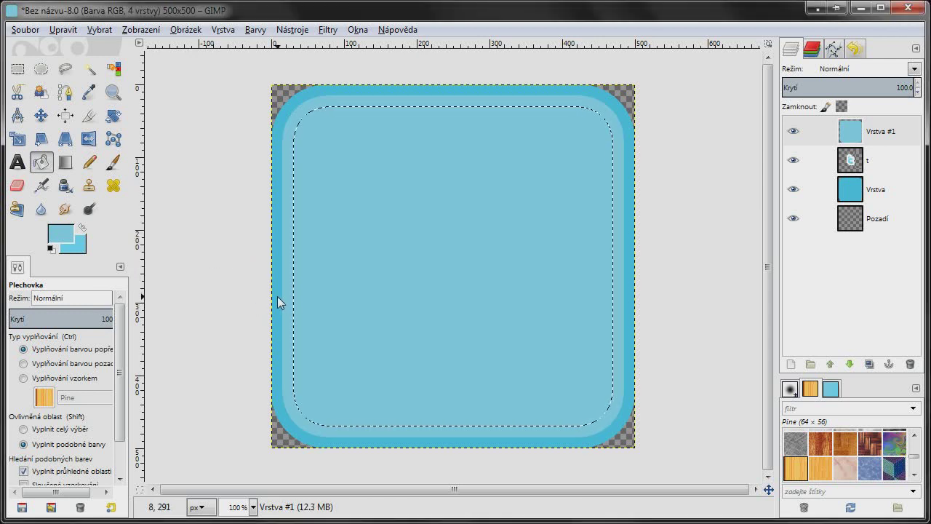
{"action": "key", "text": "Delete"}
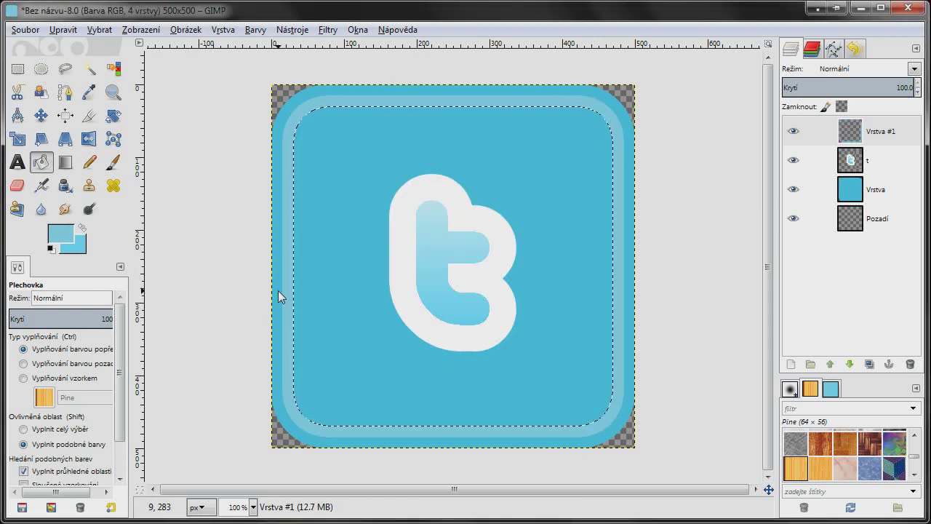
Add transparent layer Vrstva #2, pick Ellipse Select, and make white the foreground colour.
{"action": "left_click", "coordinate": [787, 364]}
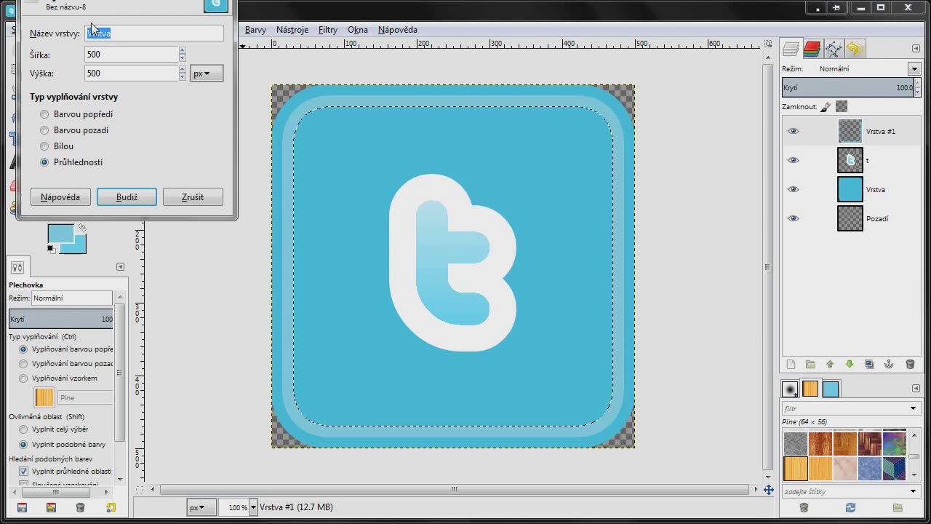
{"action": "left_click_drag", "start_coordinate": [87, 2], "coordinate": [167, 122]}
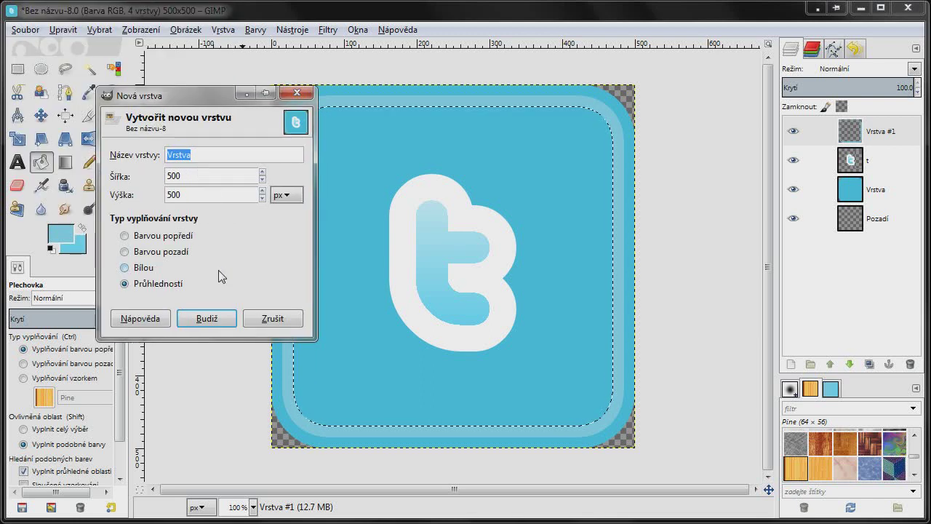
{"action": "left_click", "coordinate": [210, 318]}
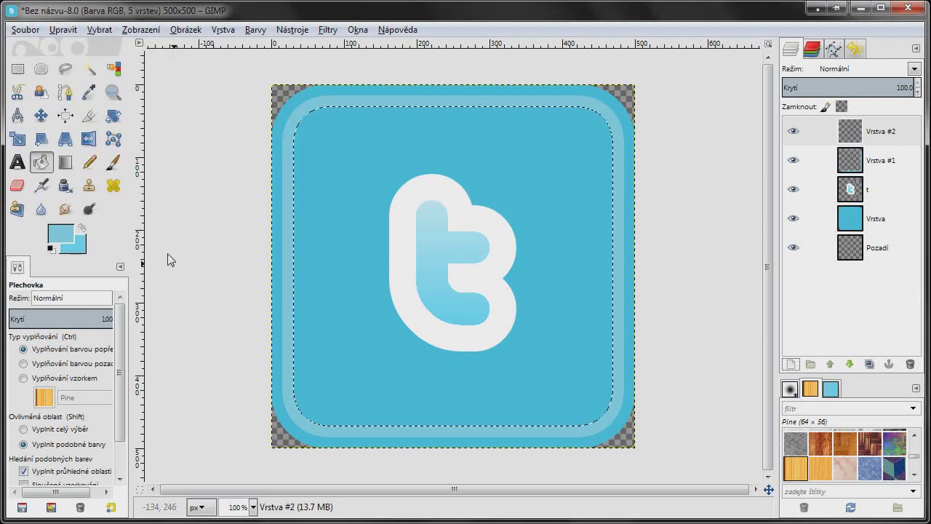
{"action": "left_click", "coordinate": [40, 69]}
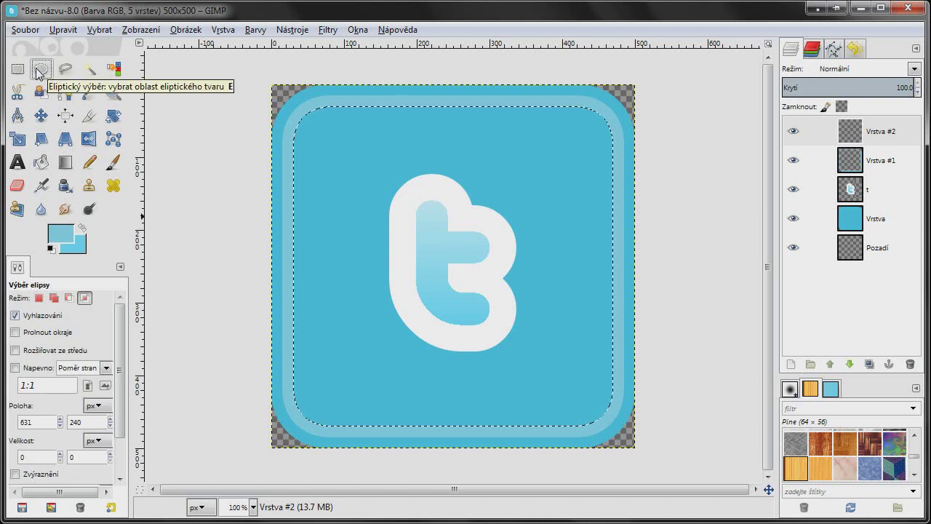
{"action": "left_click", "coordinate": [51, 249]}
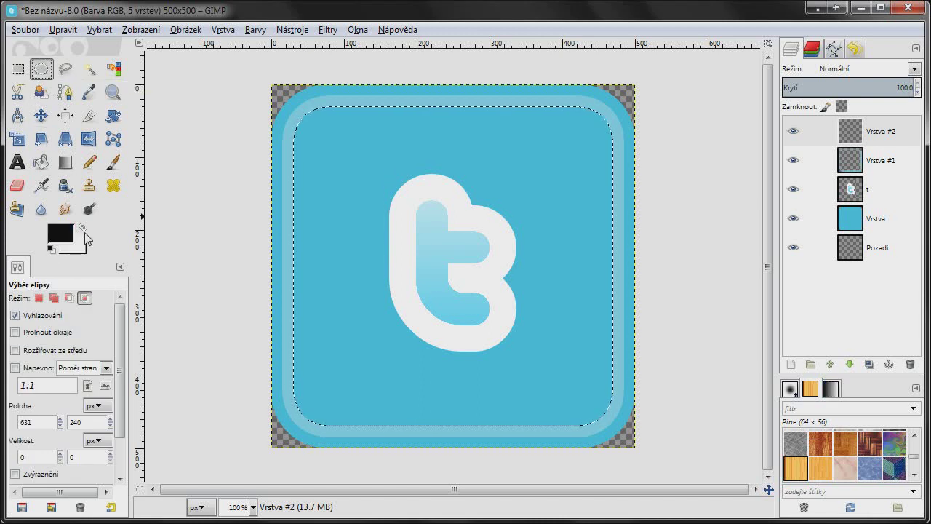
{"action": "left_click", "coordinate": [84, 230]}
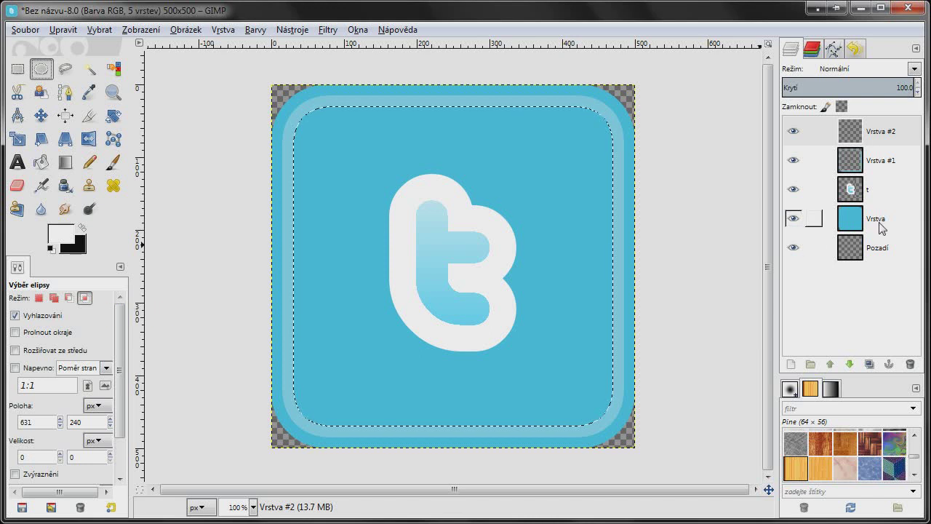
Load the blue rounded square layer Vrstva's shape as a selection with Alpha to Selection.
{"action": "left_click", "coordinate": [878, 222]}
{"action": "right_click", "coordinate": [879, 221]}
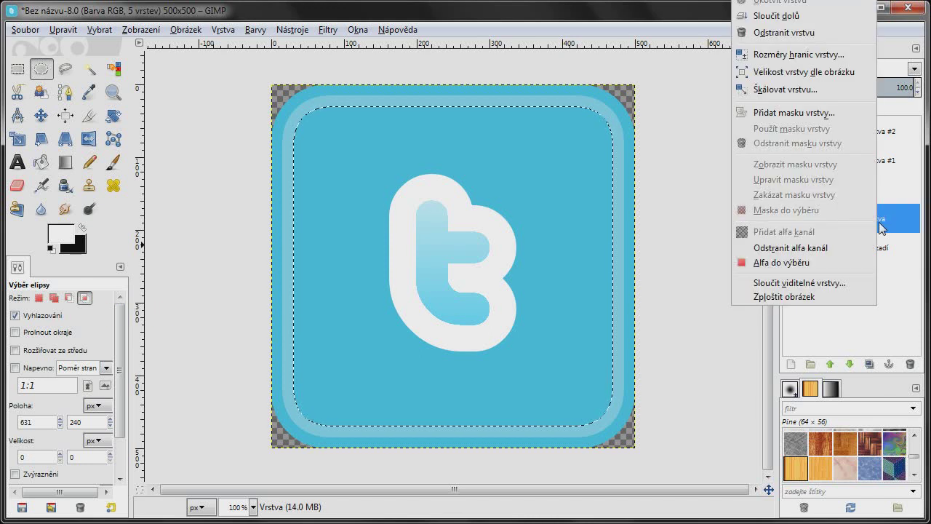
{"action": "left_click", "coordinate": [840, 263]}
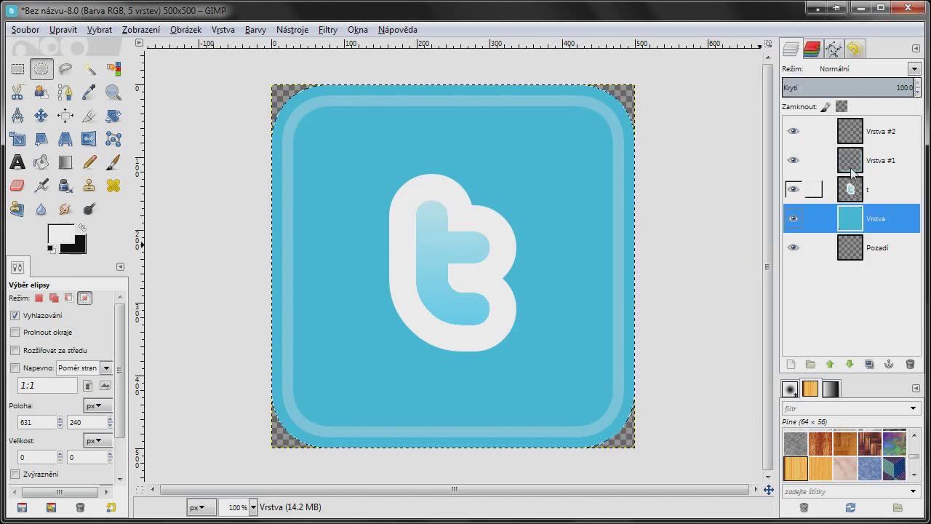
On Vrstva #2, intersect the selection with a wide ellipse across the top, raising its edge 20 px.
{"action": "left_click", "coordinate": [873, 133]}
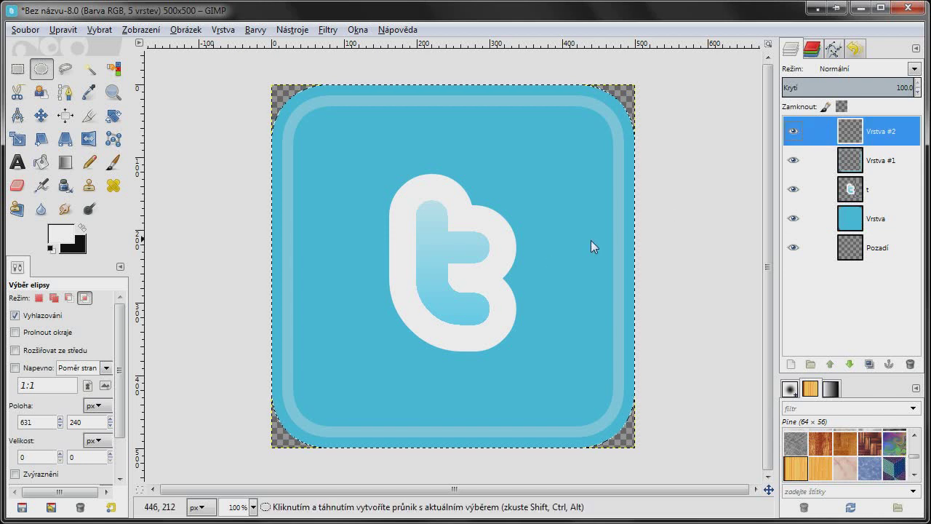
{"action": "mouse_move", "coordinate": [243, 64]}
{"action": "left_mouse_down"}
{"action": "mouse_move", "coordinate": [384, 147]}
{"action": "mouse_move", "coordinate": [678, 240]}
{"action": "left_mouse_up"}
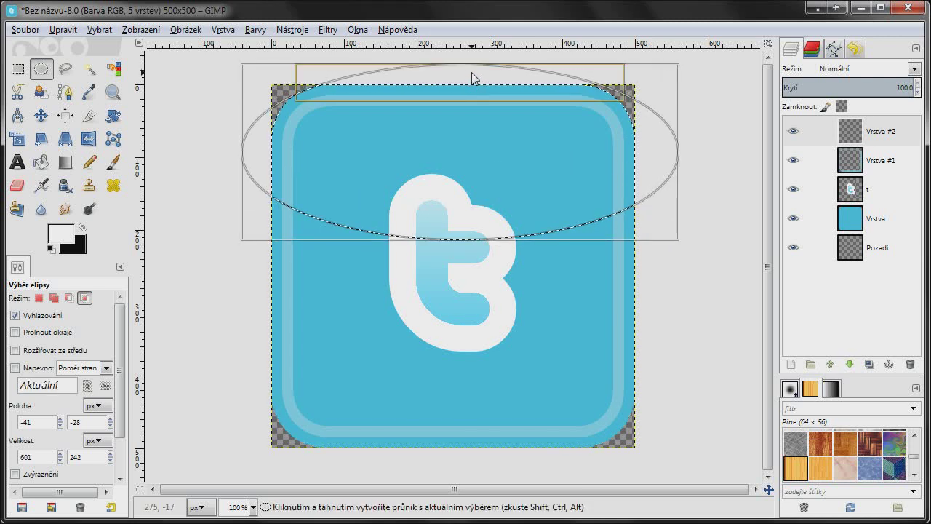
{"action": "left_click_drag", "start_coordinate": [470, 76], "coordinate": [470, 62]}
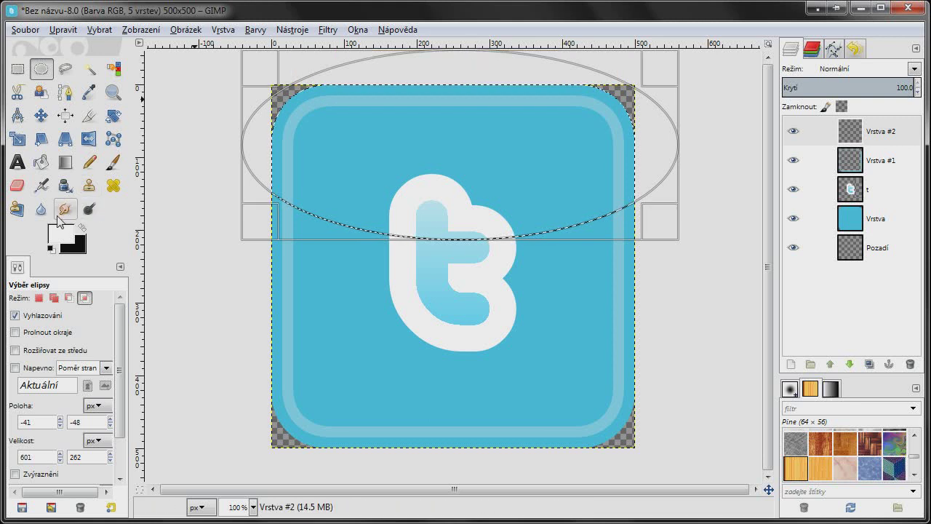
Bucket-fill the curved top area white, set Vrstva #2 opacity to 20.3, and deselect.
{"action": "left_click", "coordinate": [41, 161]}
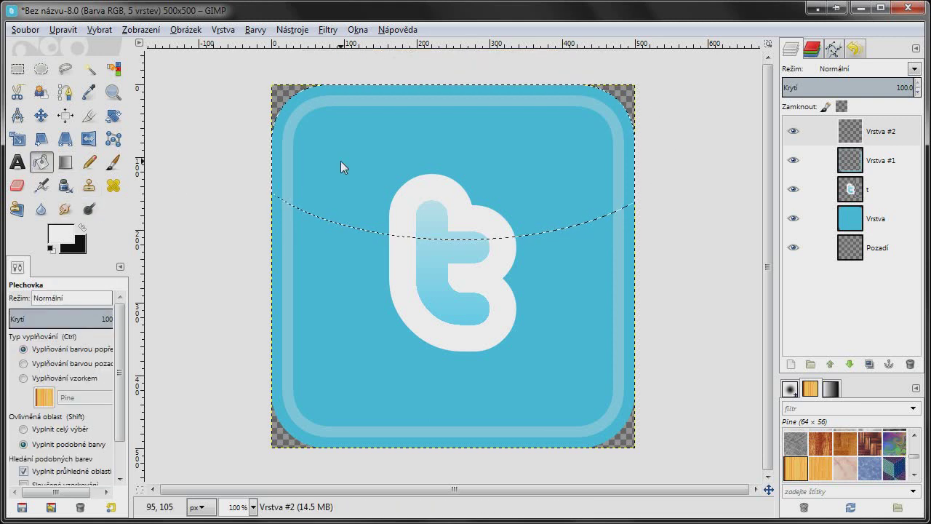
{"action": "left_click", "coordinate": [340, 167]}
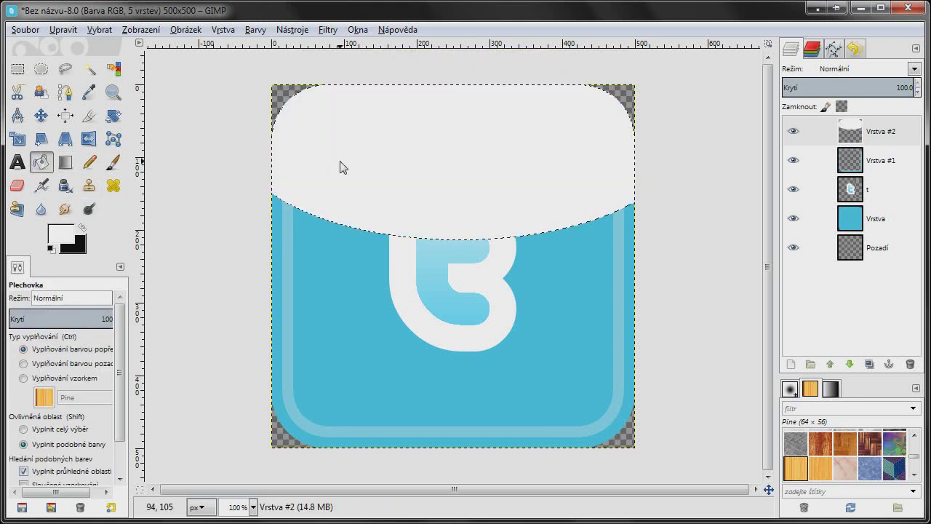
{"action": "left_click", "coordinate": [810, 89]}
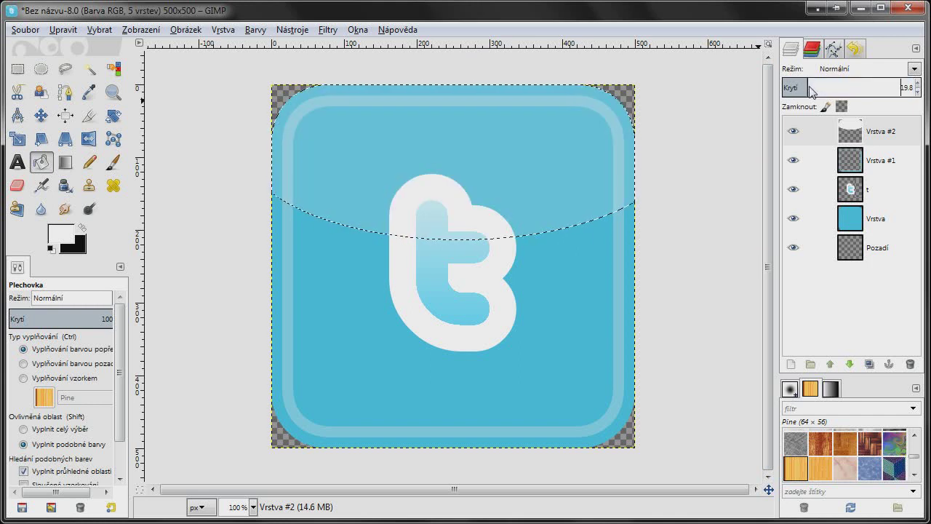
{"action": "left_click", "coordinate": [811, 89]}
{"action": "left_click", "coordinate": [100, 31]}
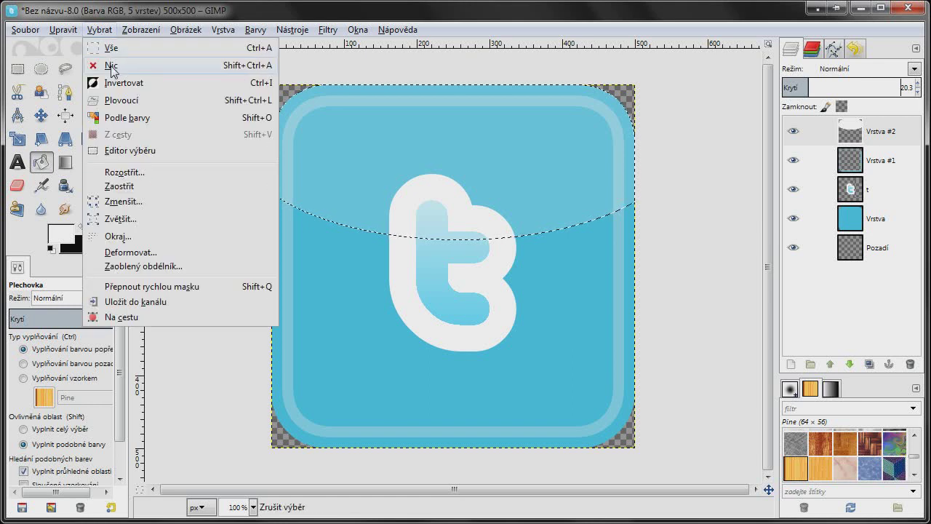
{"action": "left_click", "coordinate": [110, 63]}
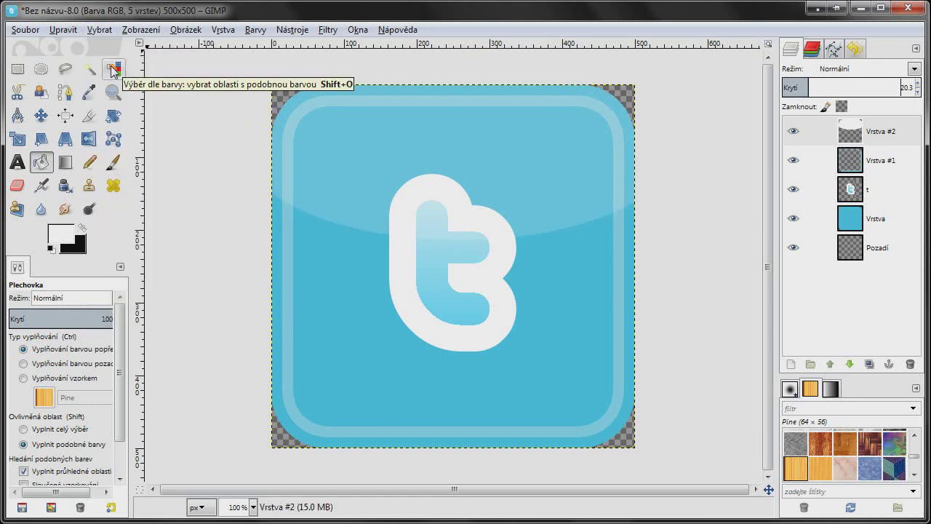